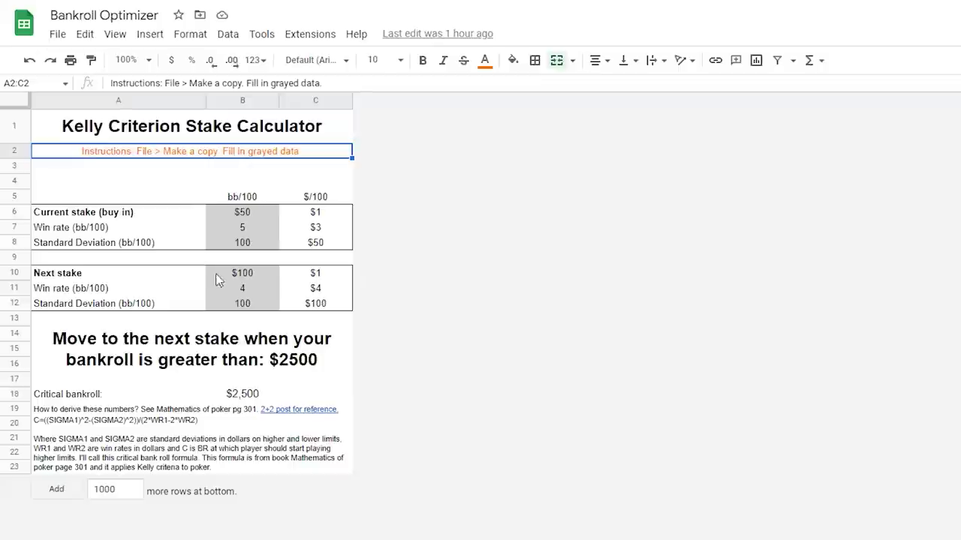
Step: Review the grayed stake inputs, the current stake's $/100 win rate and the notes on the critical bankroll formula
drag(243, 212, 255, 306)
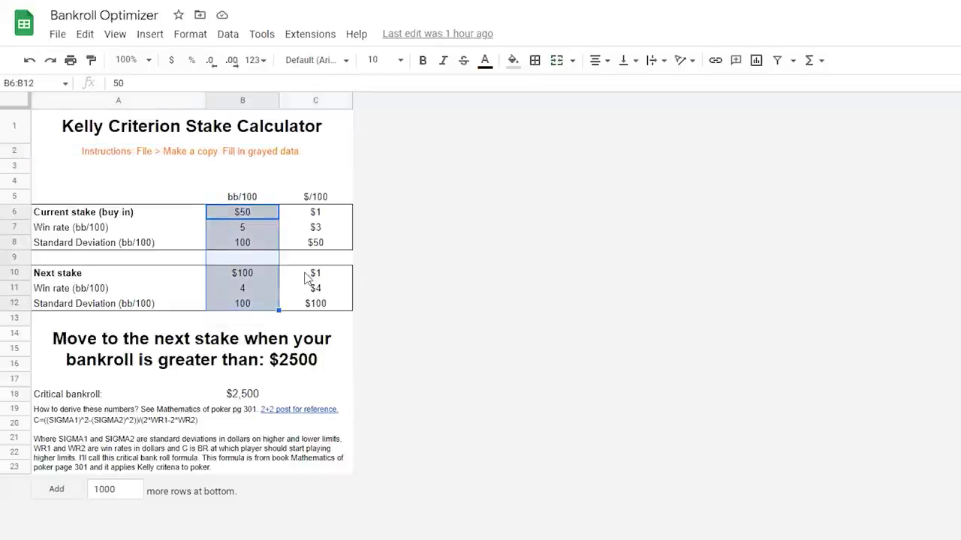
click(315, 227)
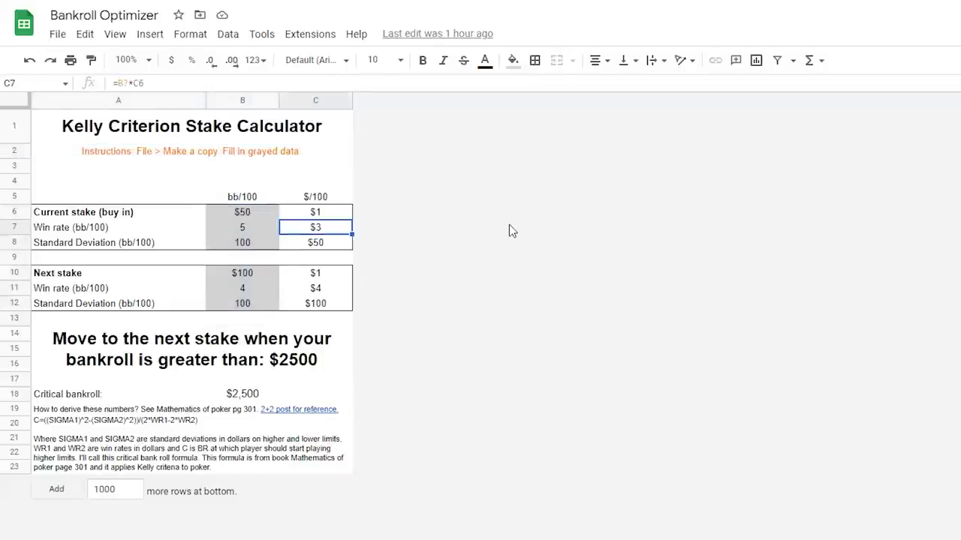
click(189, 168)
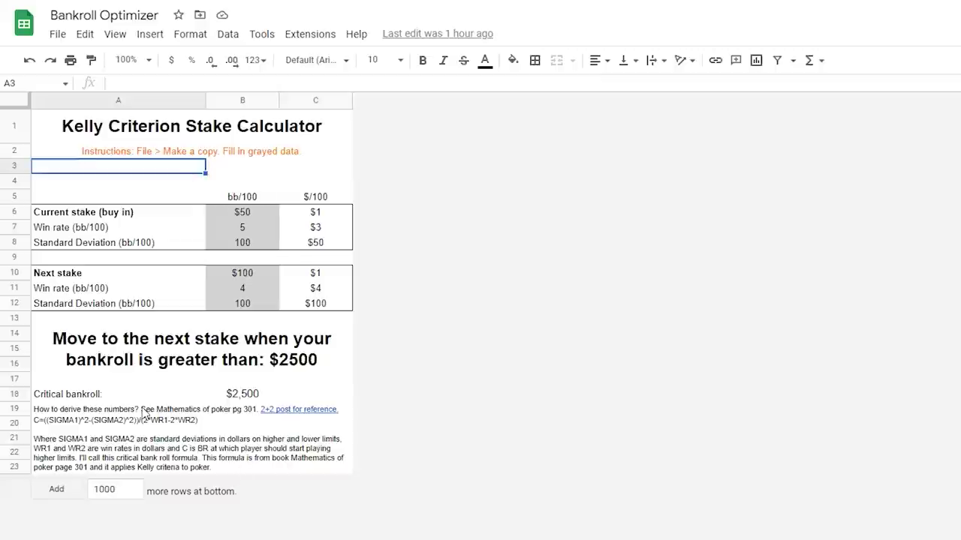
mouse_move(149, 414)
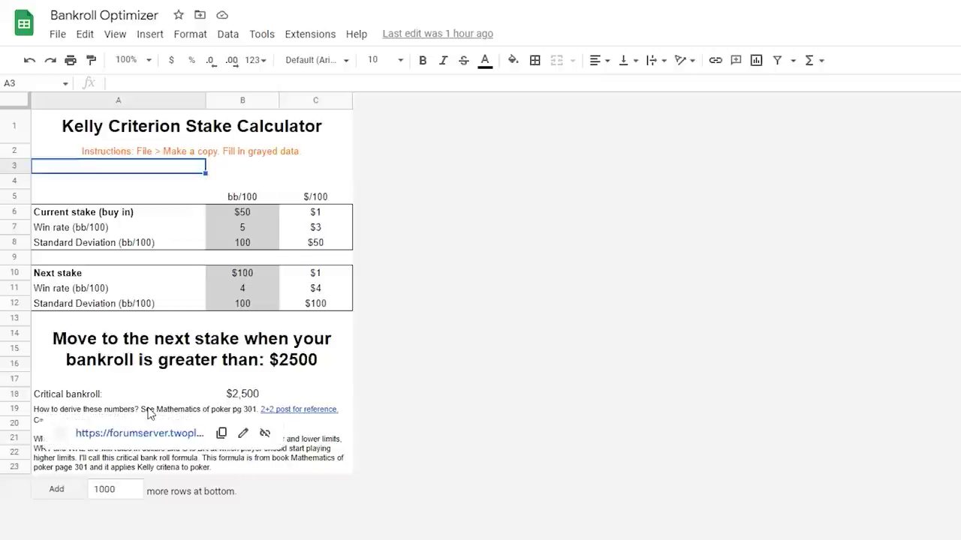
click(336, 428)
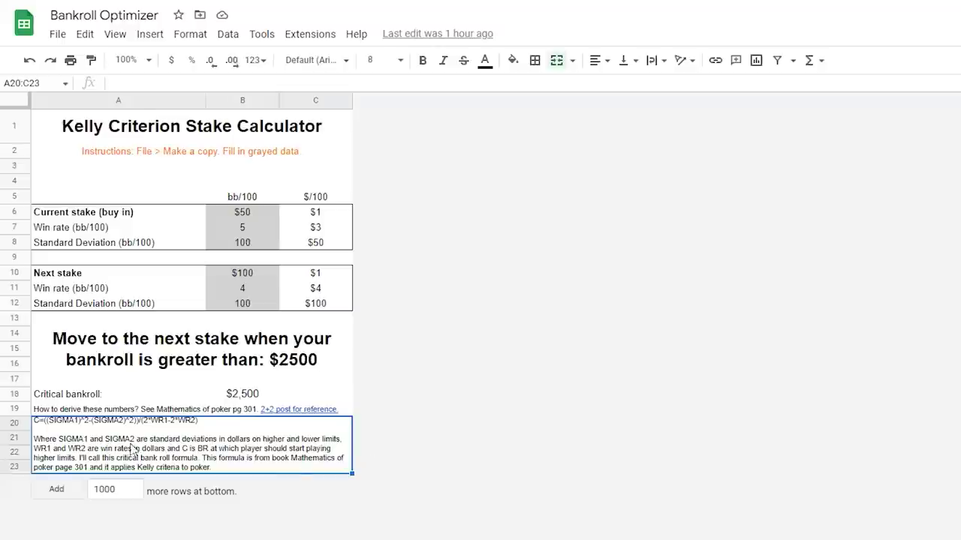
Step: Set the current stake buy-in to $100 and the next stake buy-in to $200
click(241, 213)
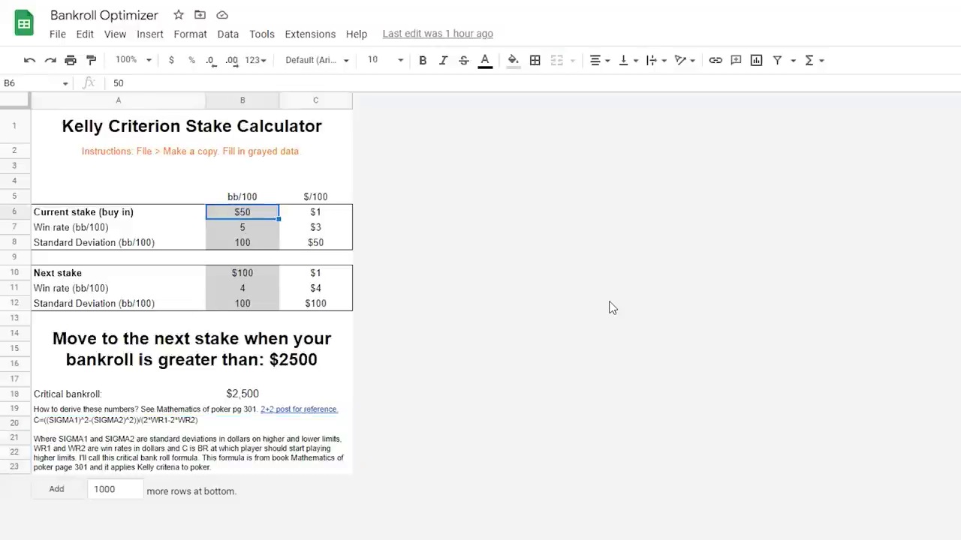
text(100)
key(Return)
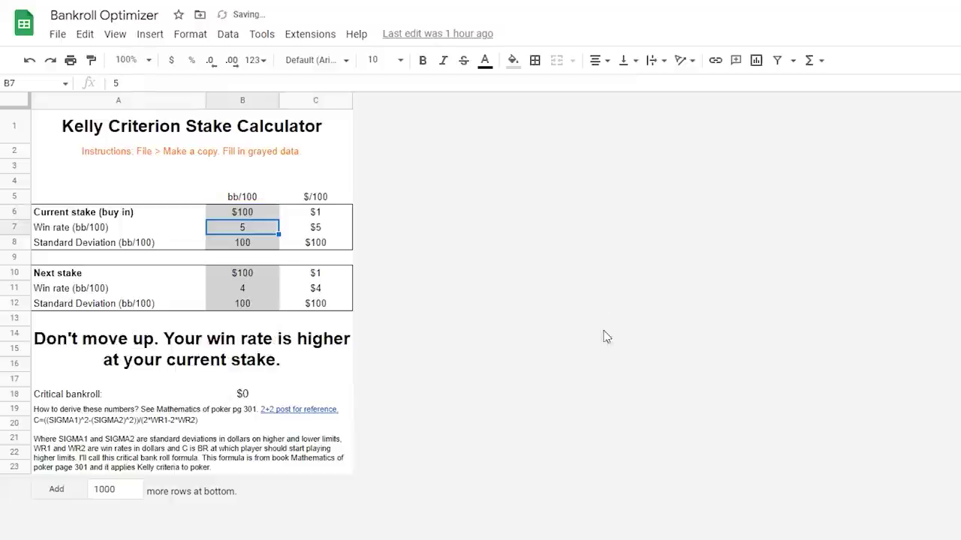
click(251, 278)
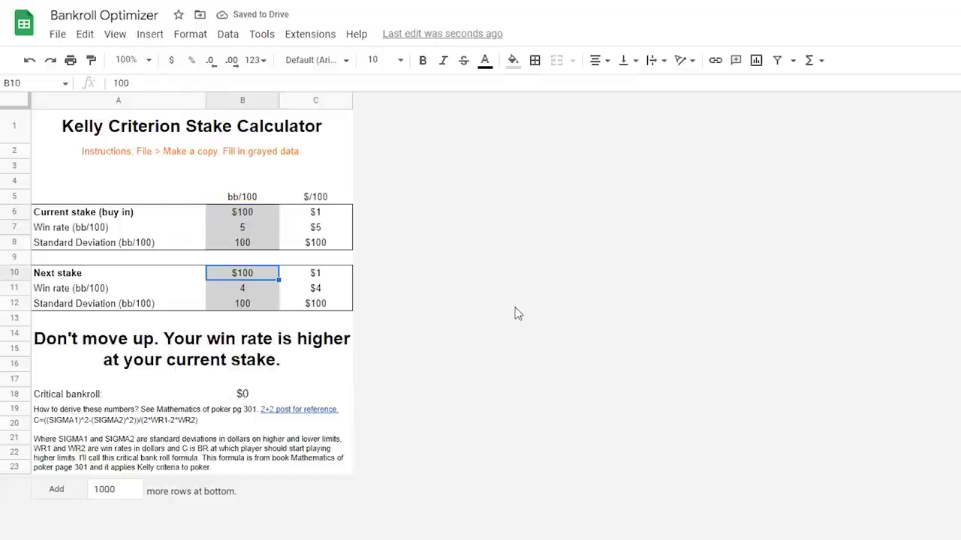
text(200)
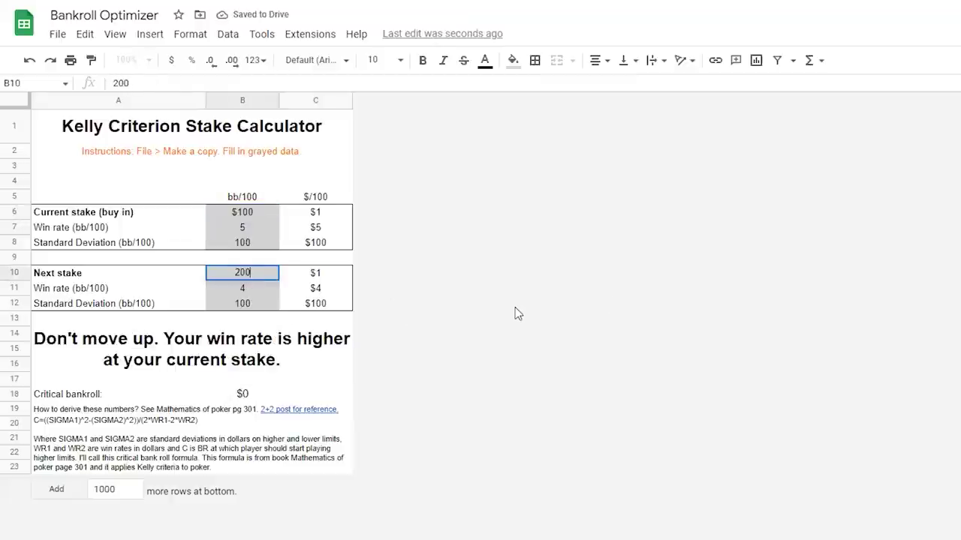
key(Return)
Step: Compare the win rates of the current and next stakes in bb/100 and in $/100
click(249, 227)
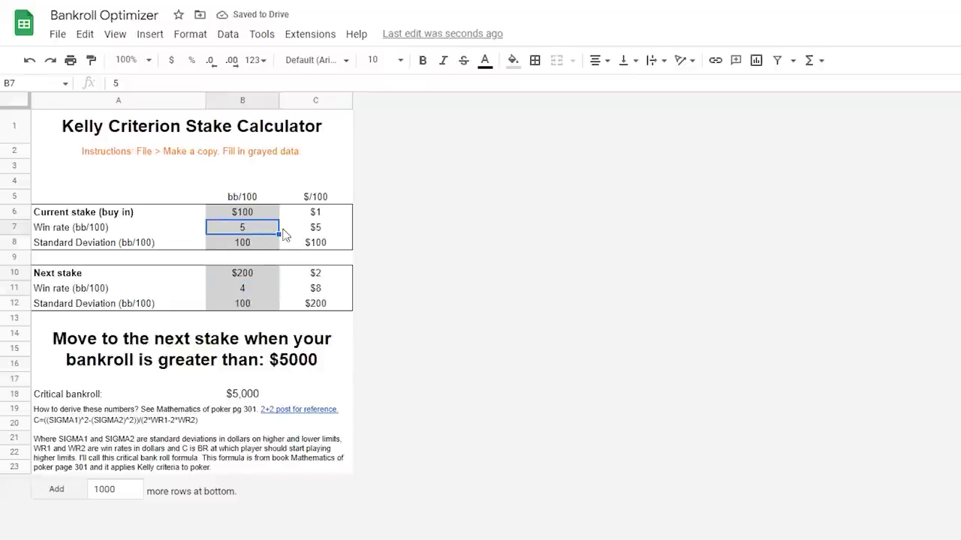
drag(249, 286, 319, 289)
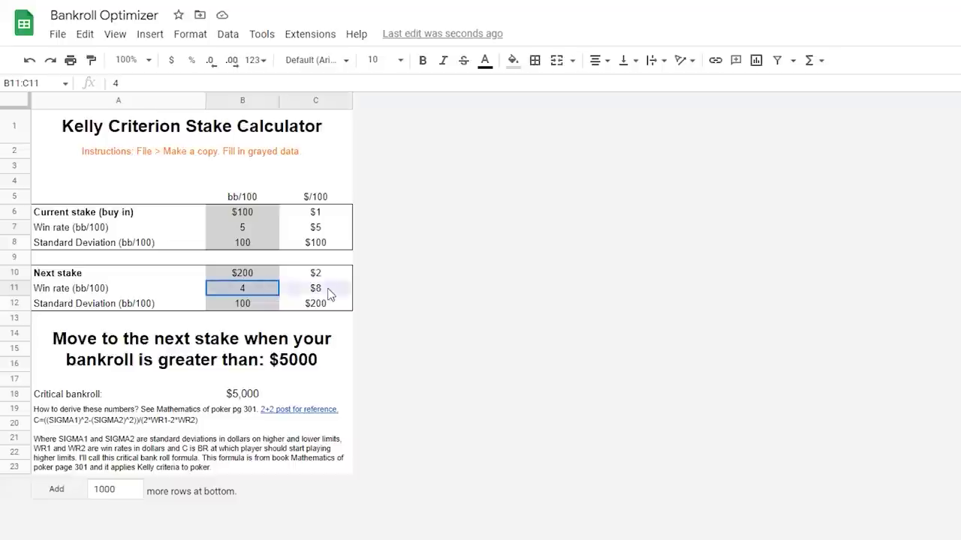
click(263, 294)
drag(277, 295, 314, 293)
click(256, 228)
drag(257, 228, 332, 232)
click(333, 230)
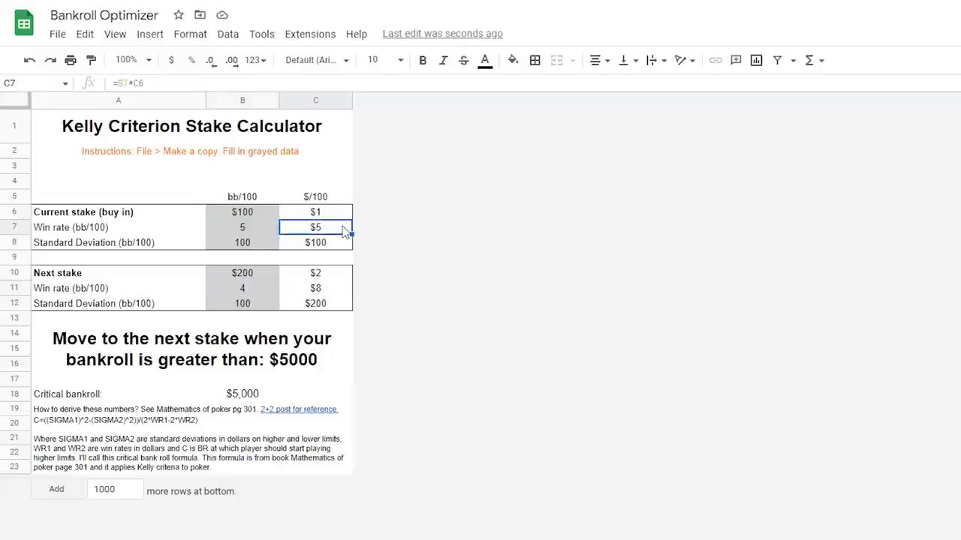
click(332, 290)
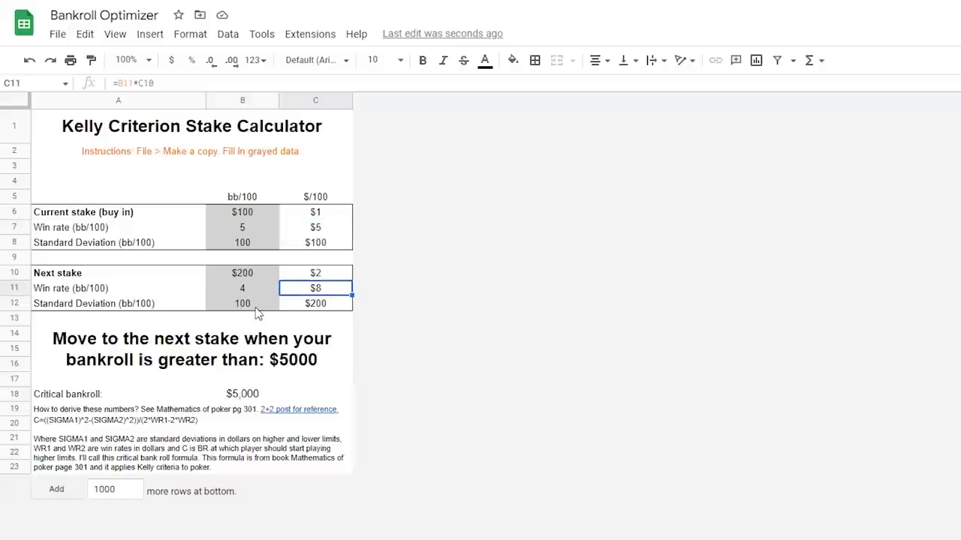
Step: Compare the standard deviations of both stakes in bb/100 and $/100, and inspect the move-up recommendation's formula
drag(245, 249, 315, 251)
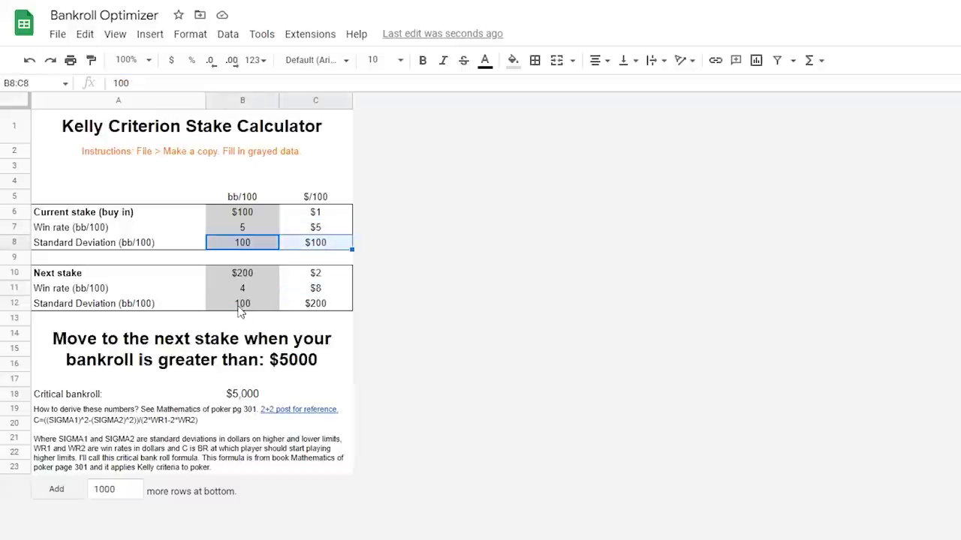
drag(240, 307, 328, 307)
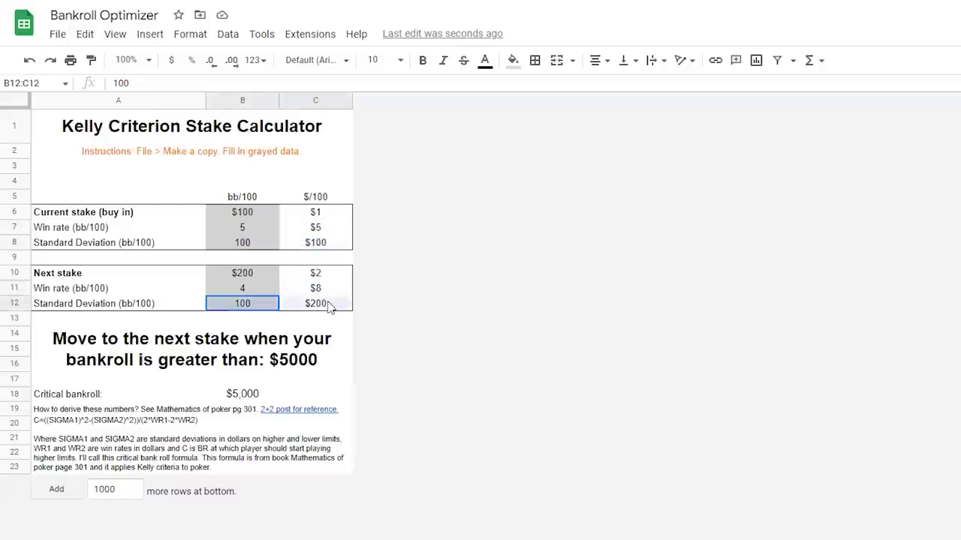
click(248, 312)
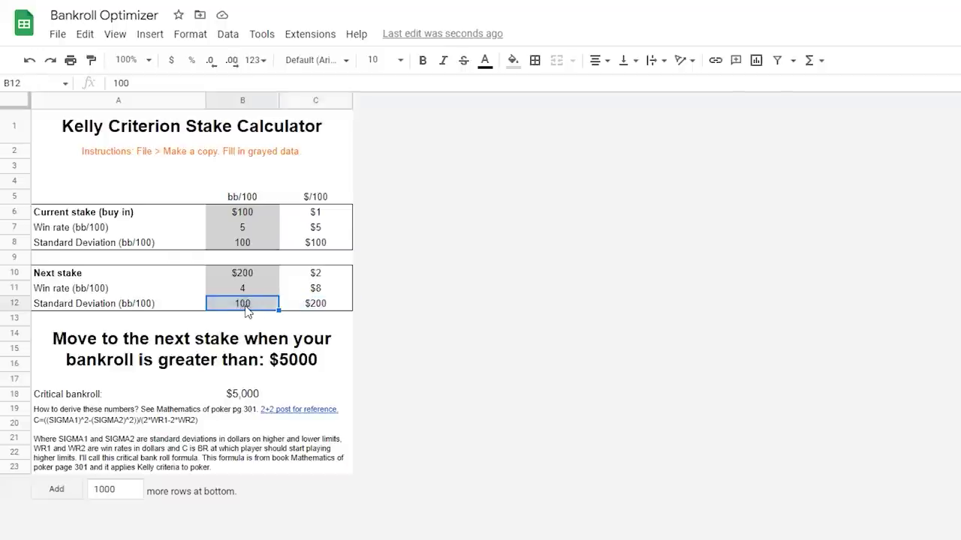
click(333, 307)
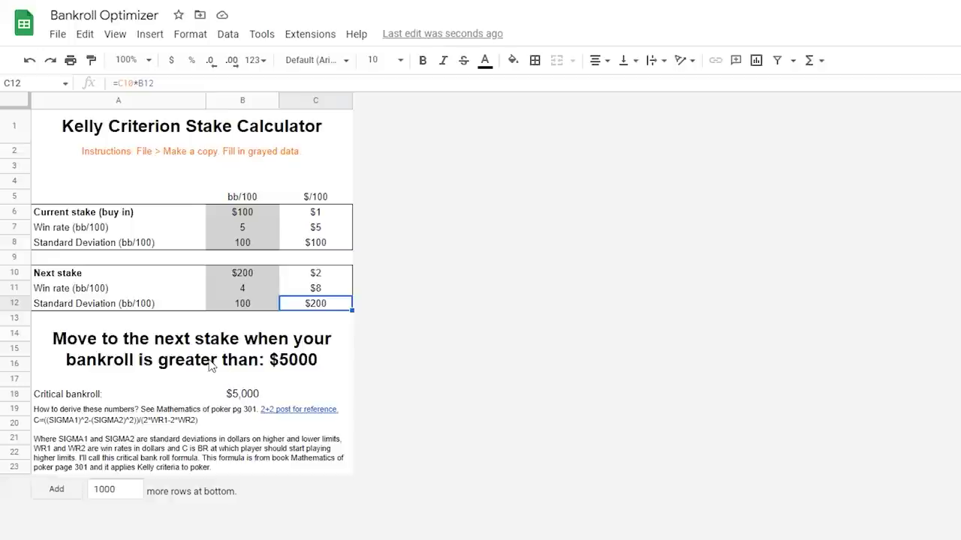
click(304, 364)
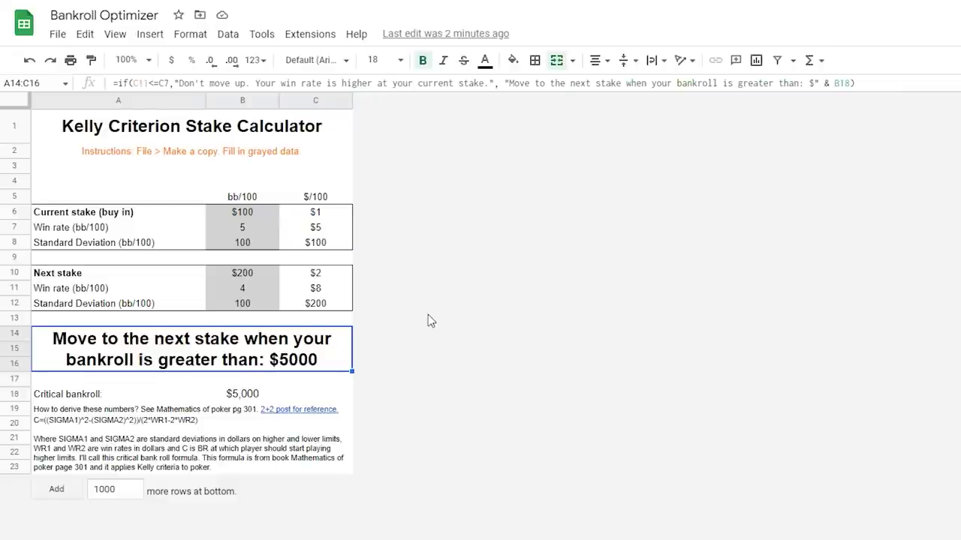
Step: Set the next stake's win rate to 2 bb/100 and check the recommendation against both $/100 win rates
click(248, 215)
click(264, 278)
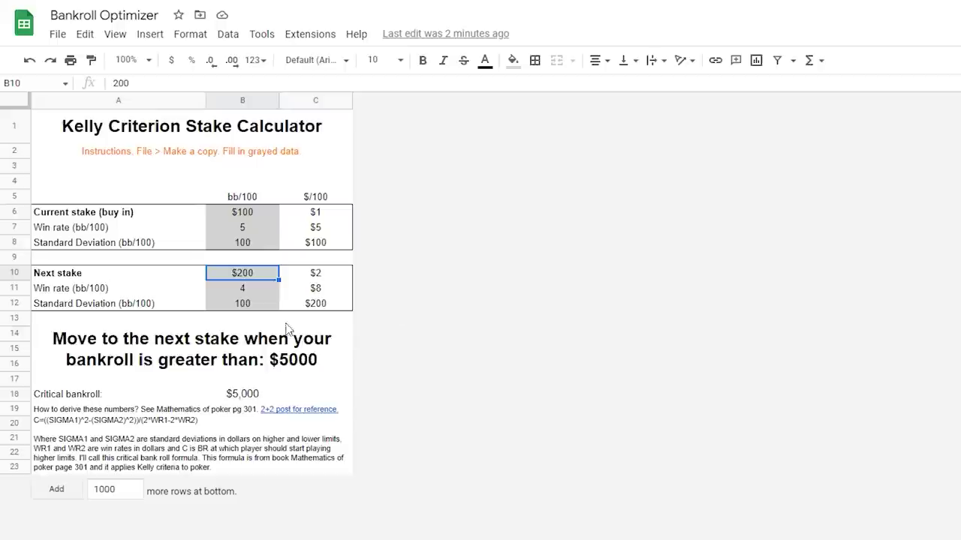
click(255, 295)
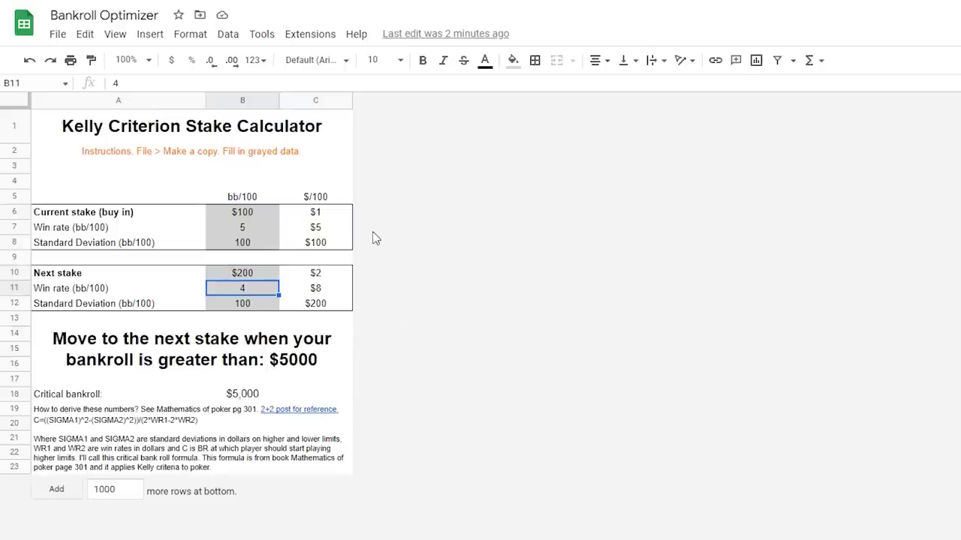
click(249, 231)
click(255, 293)
text(2)
key(Return)
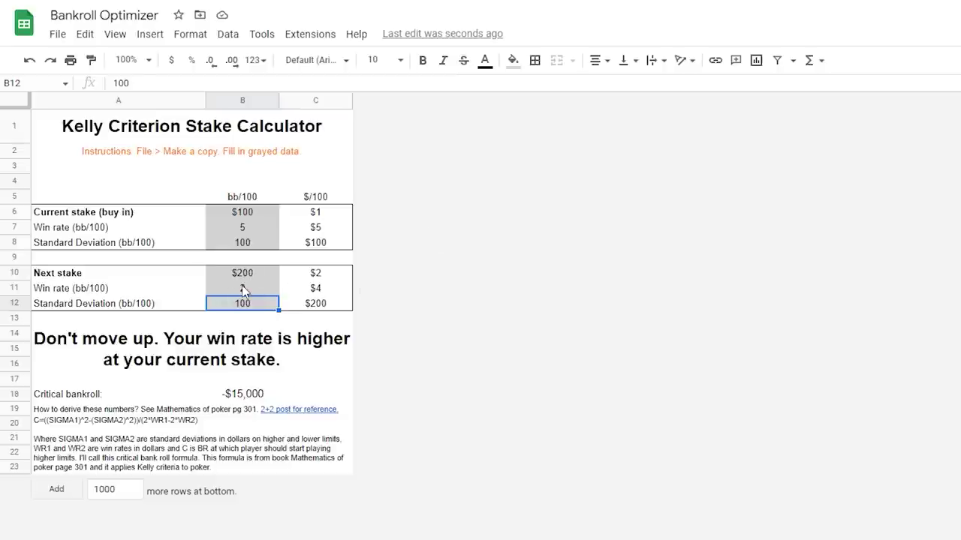
drag(240, 289, 303, 295)
click(332, 298)
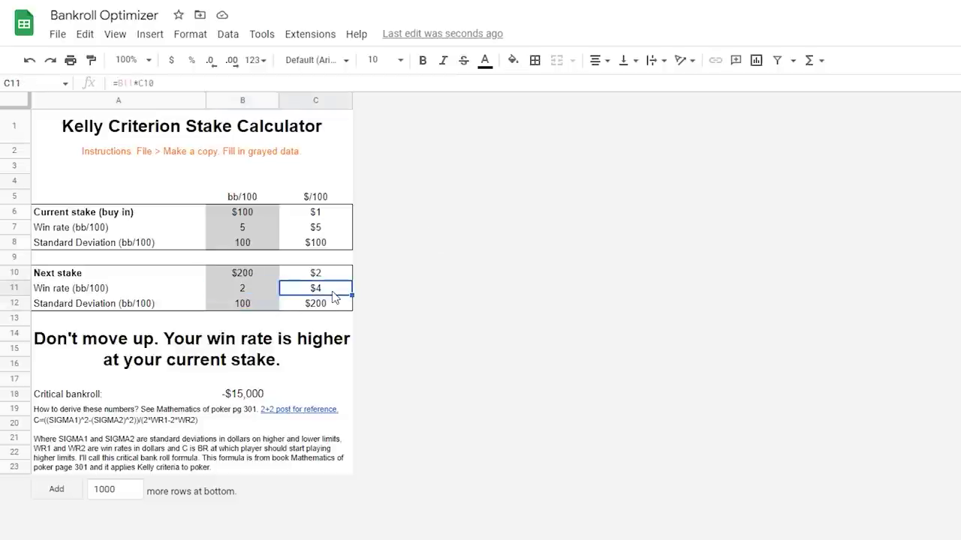
click(337, 368)
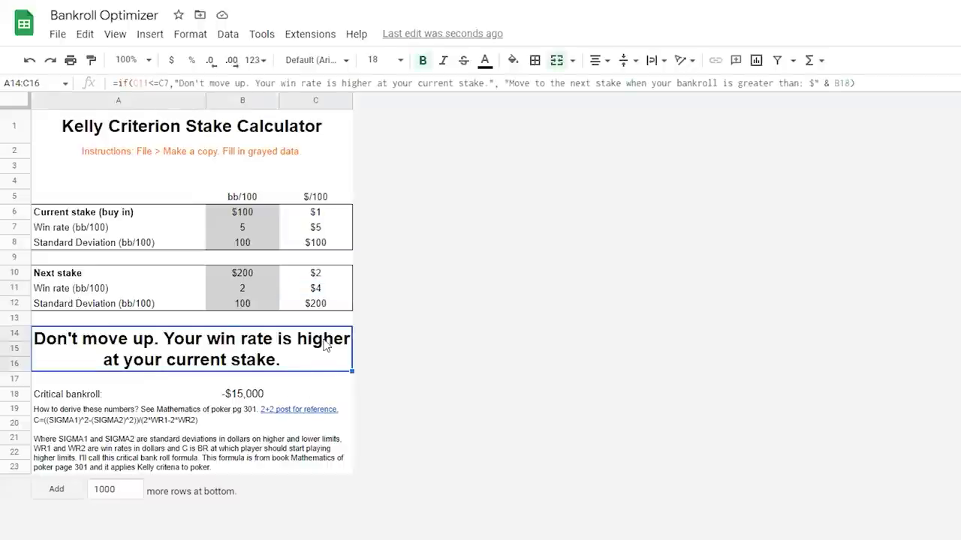
drag(315, 234, 335, 285)
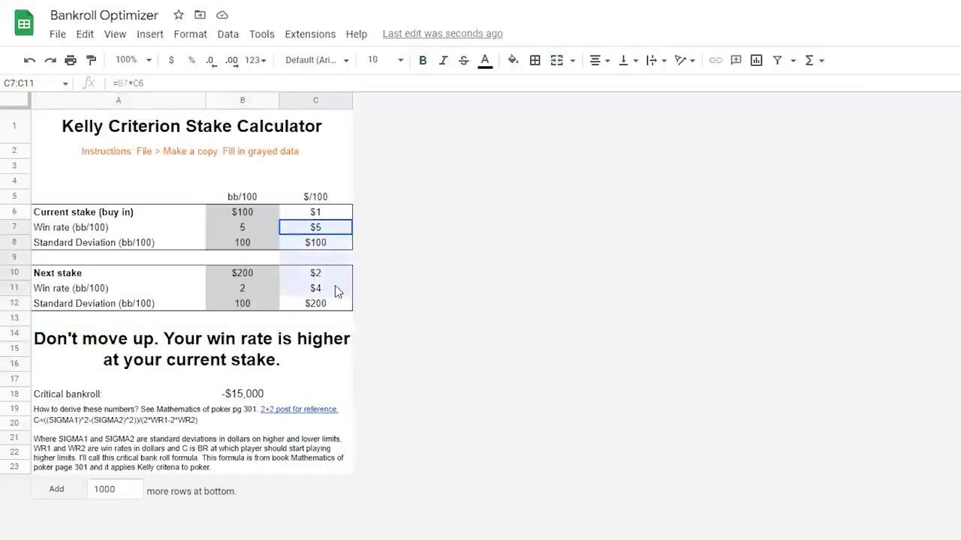
Step: Set the next stake's win rate to 3 bb/100 and compare the $/100 win rates of both stakes
click(248, 291)
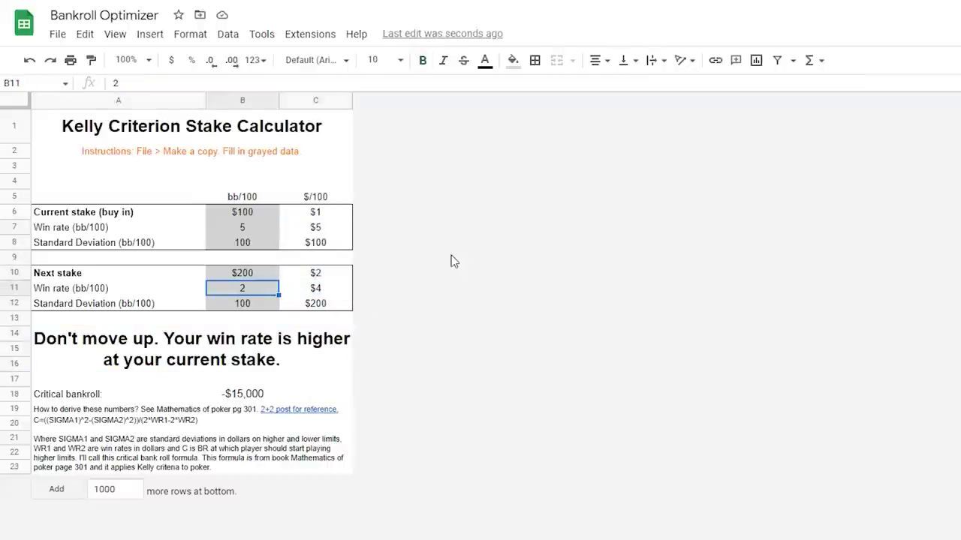
text(3)
key(Return)
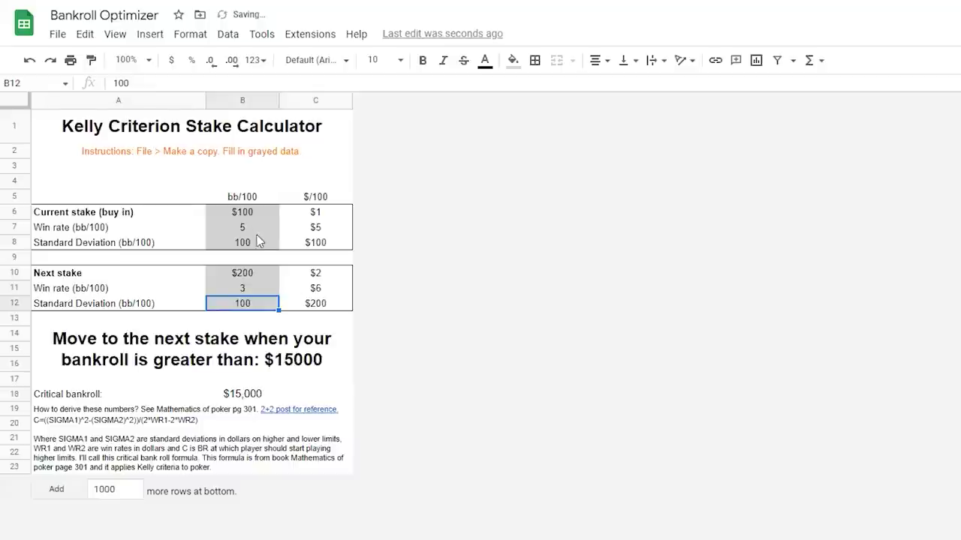
click(328, 231)
click(331, 290)
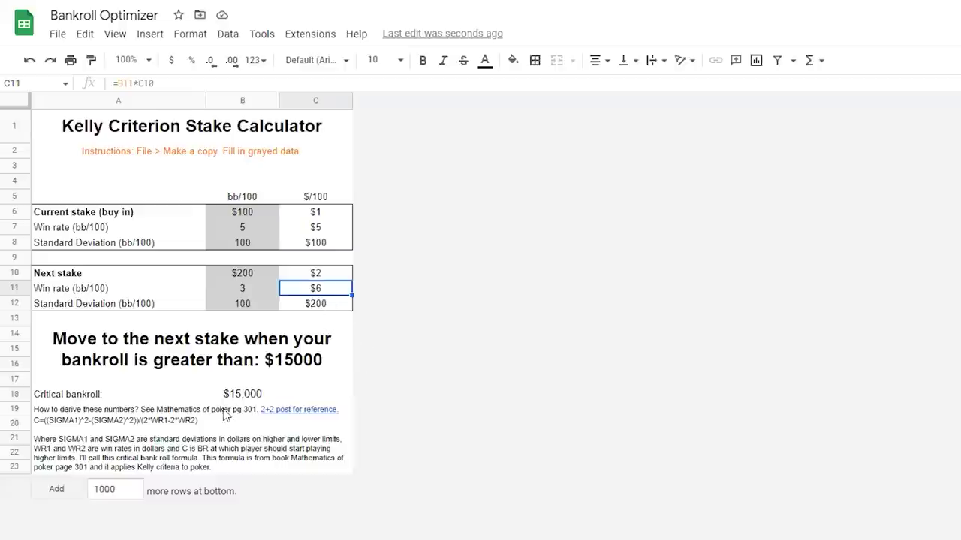
mouse_move(289, 419)
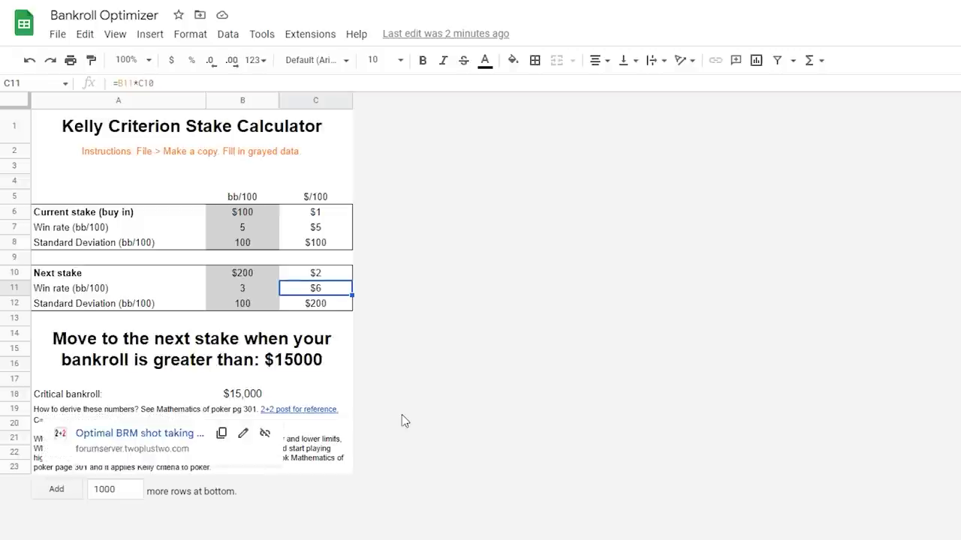
Step: Set the next stake's win rate to 4 bb/100
click(259, 295)
text(4)
key(Return)
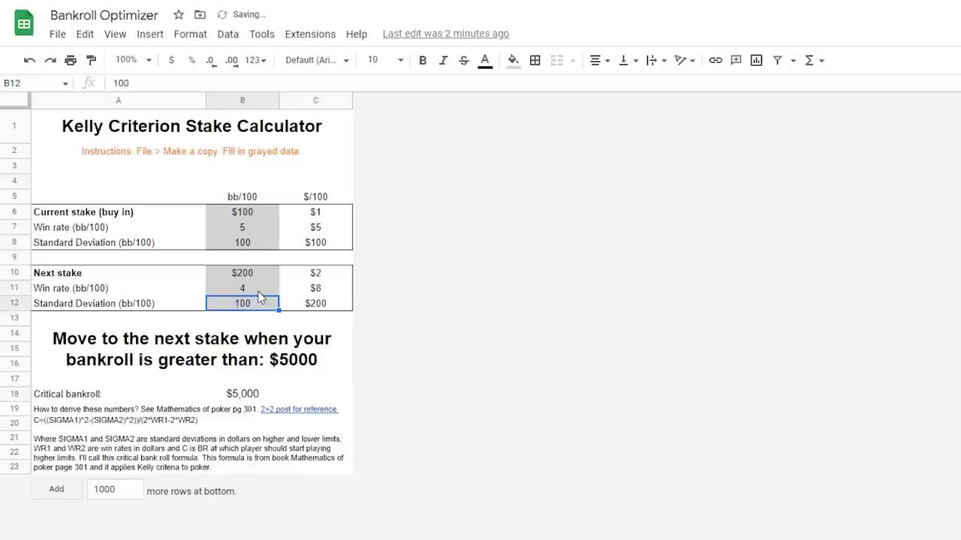
Step: Examine both stakes' $/100 win rates, the move-up recommendation, the critical bankroll notes and the current stake's bb/100 win rate
click(319, 285)
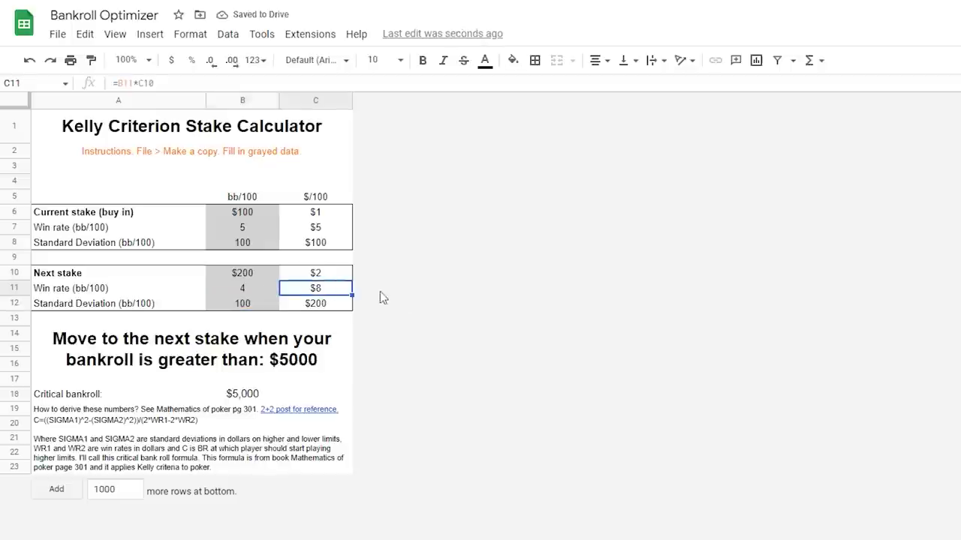
click(326, 230)
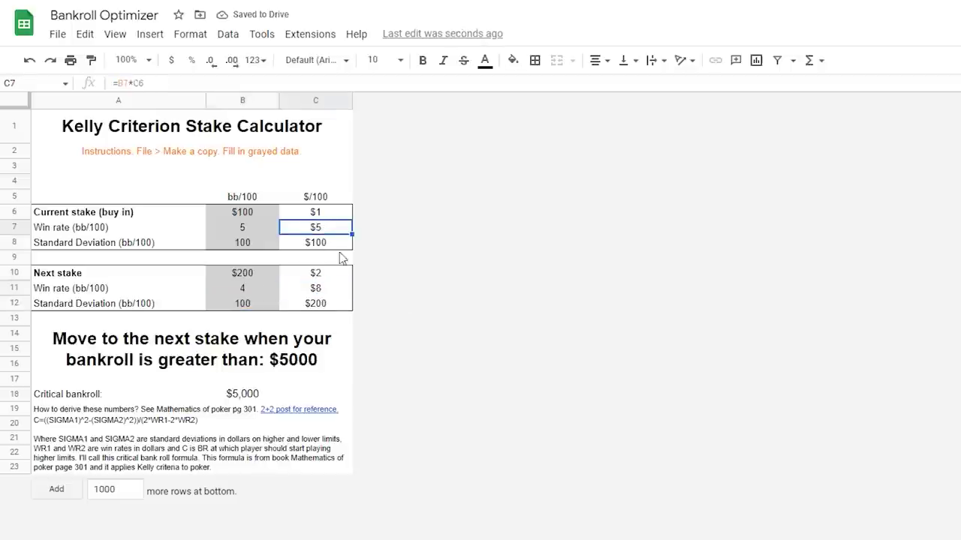
click(331, 292)
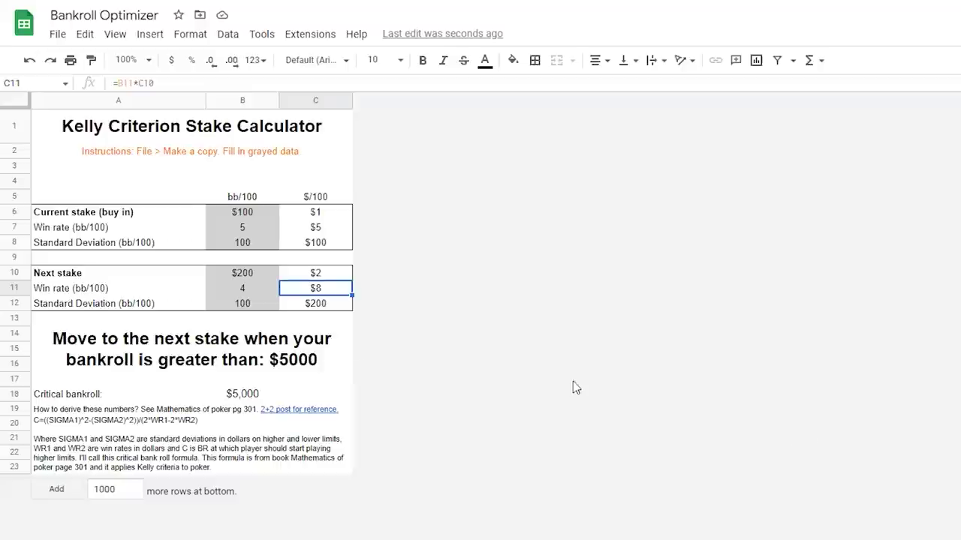
click(302, 369)
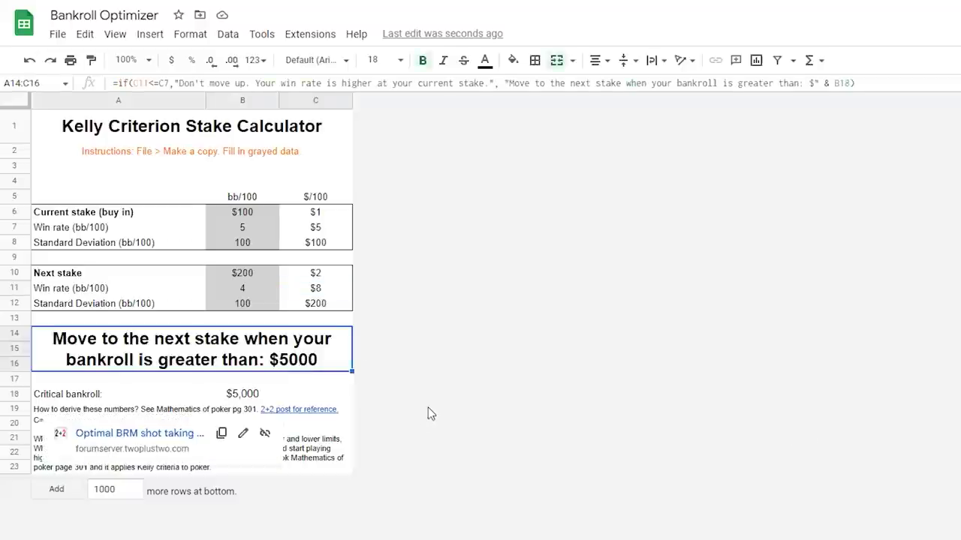
click(325, 391)
click(298, 365)
click(338, 454)
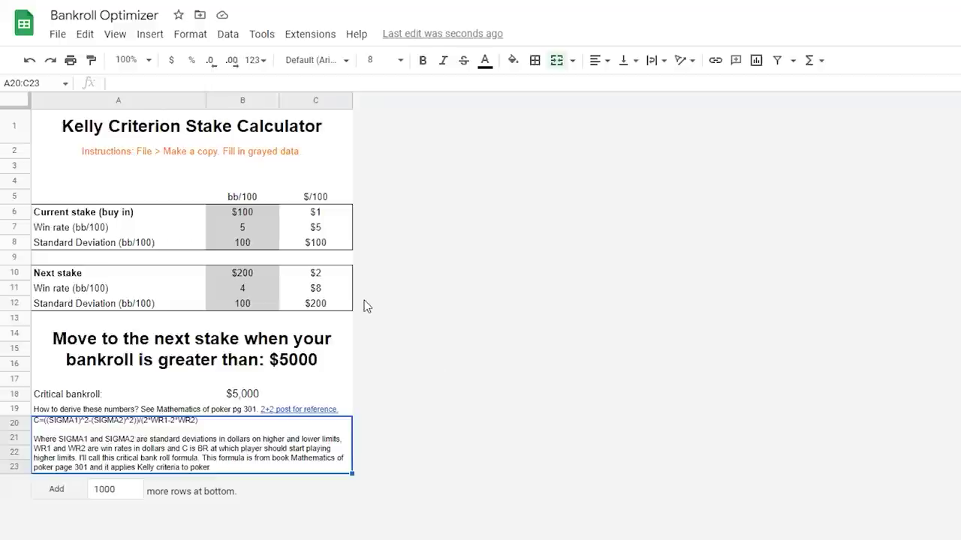
click(243, 228)
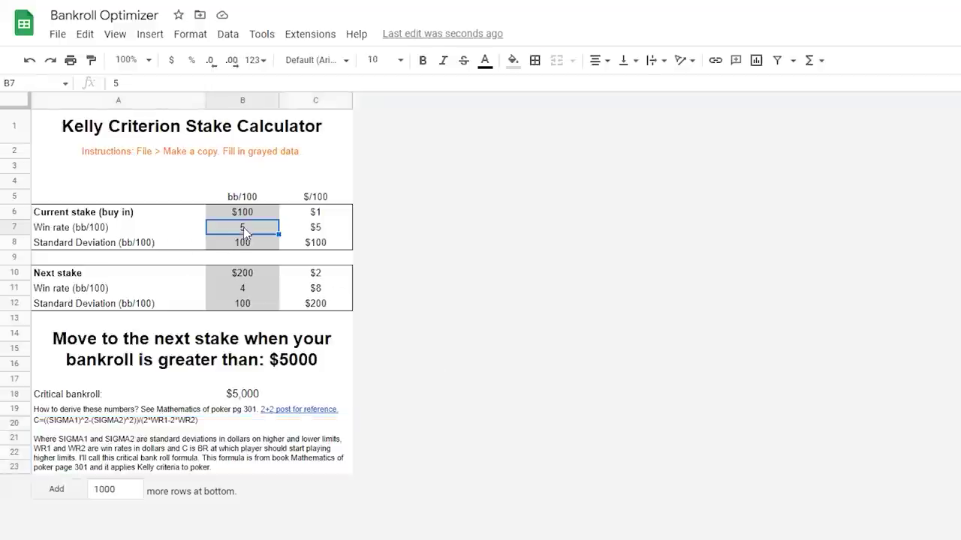
Step: Compare both stakes' $/100 win rates and bb/100 standard deviations, along with the next stake's bb/100 win rate
click(333, 233)
click(333, 288)
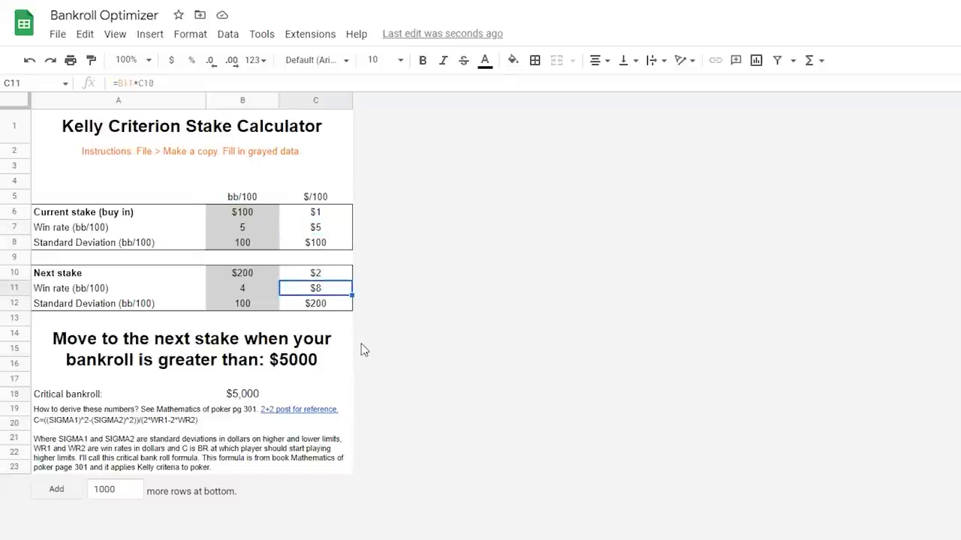
click(251, 247)
click(257, 302)
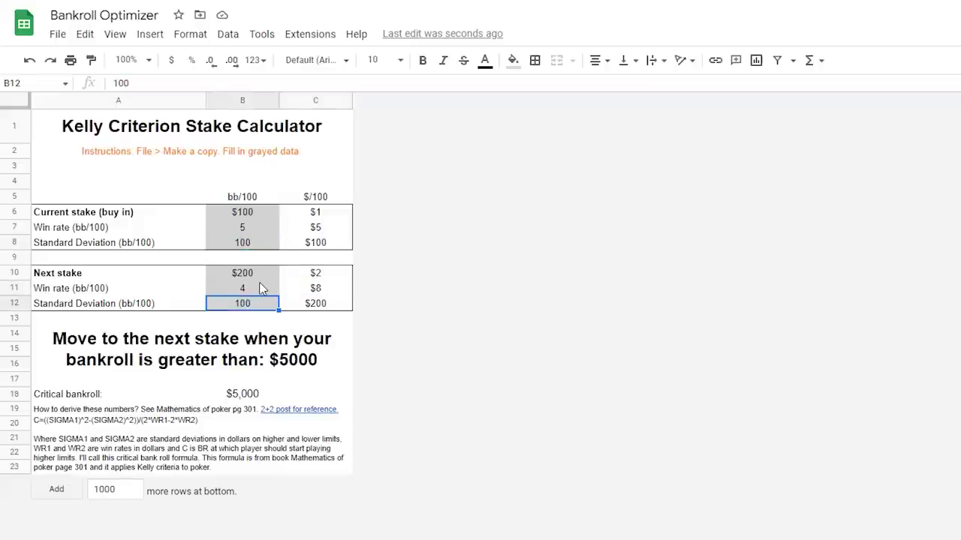
click(255, 290)
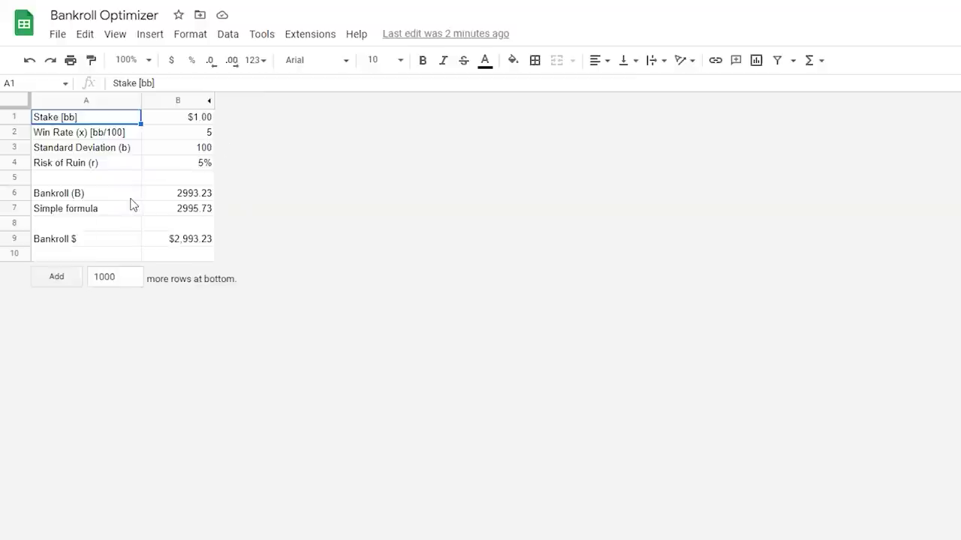
Step: On the risk of ruin sheet, review the stake and win rate, and set the standard deviation to 120 and risk of ruin to 4%
click(188, 120)
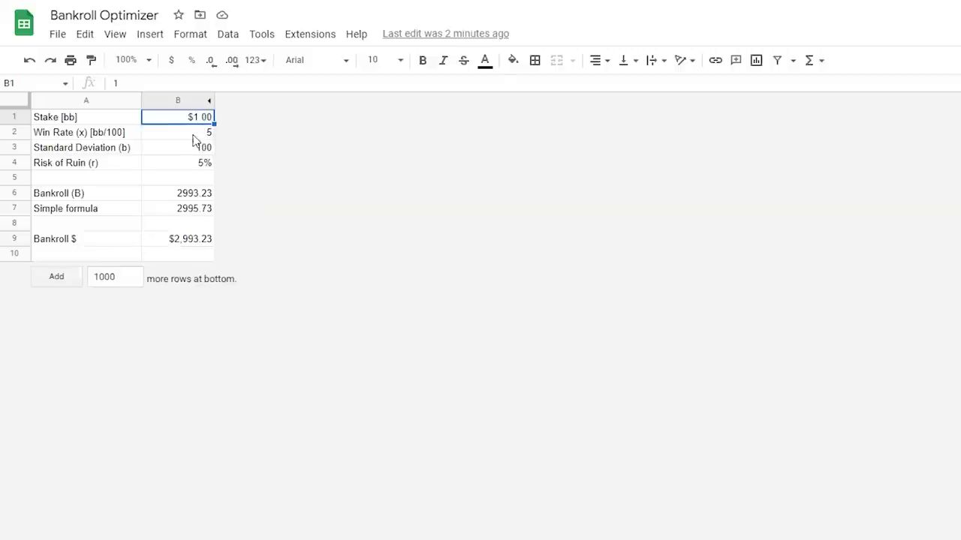
click(193, 135)
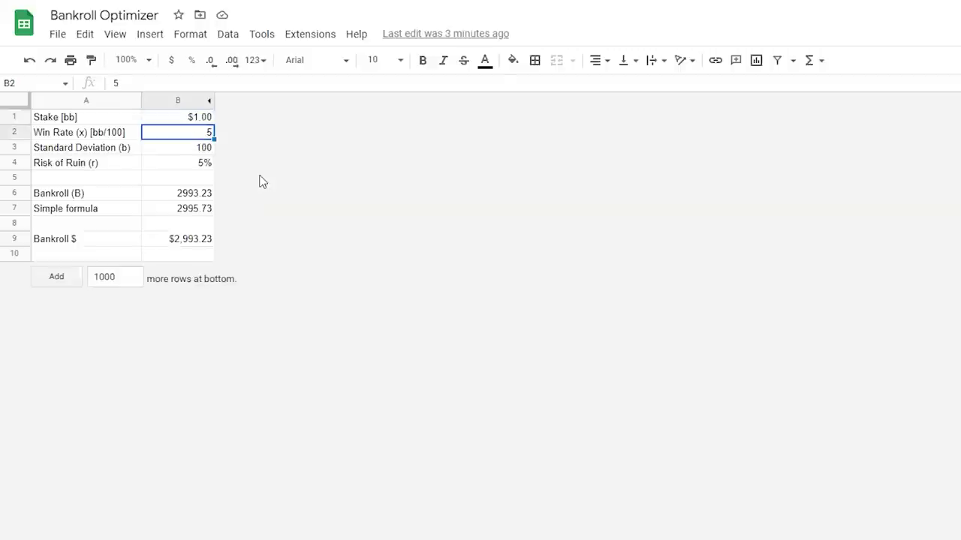
click(185, 150)
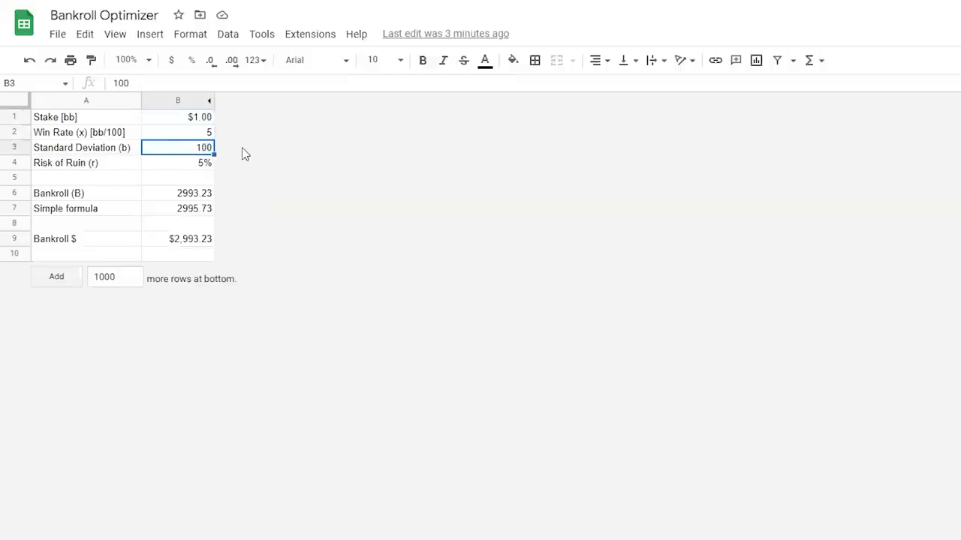
text(120)
key(Return)
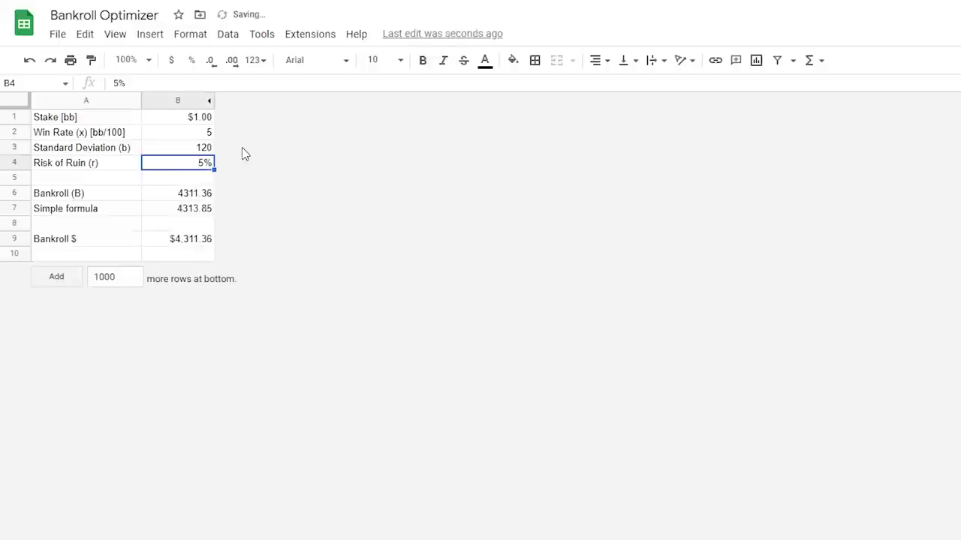
text(4)
key(Return)
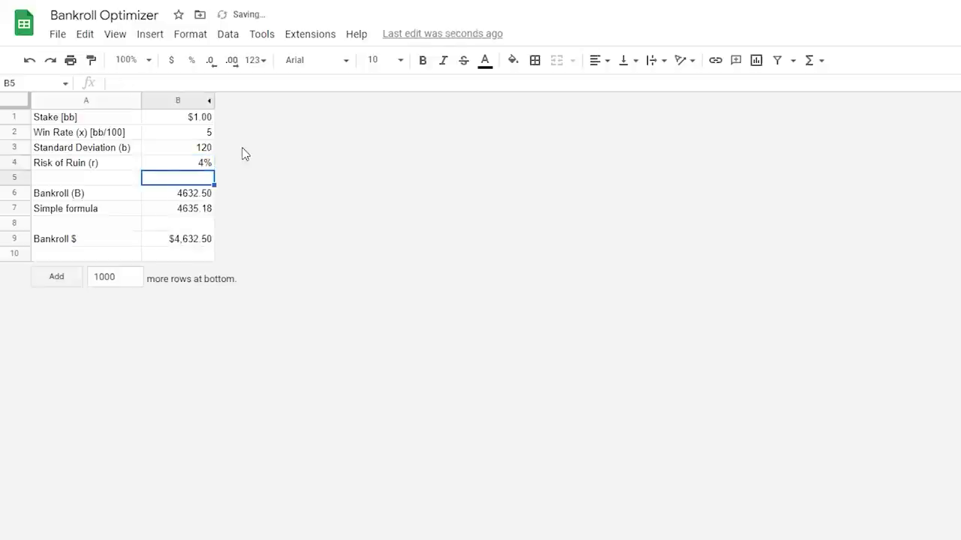
Step: Examine the calculated bankroll, the simple formula result and the bankroll in dollars
click(196, 197)
drag(197, 197, 199, 218)
click(187, 249)
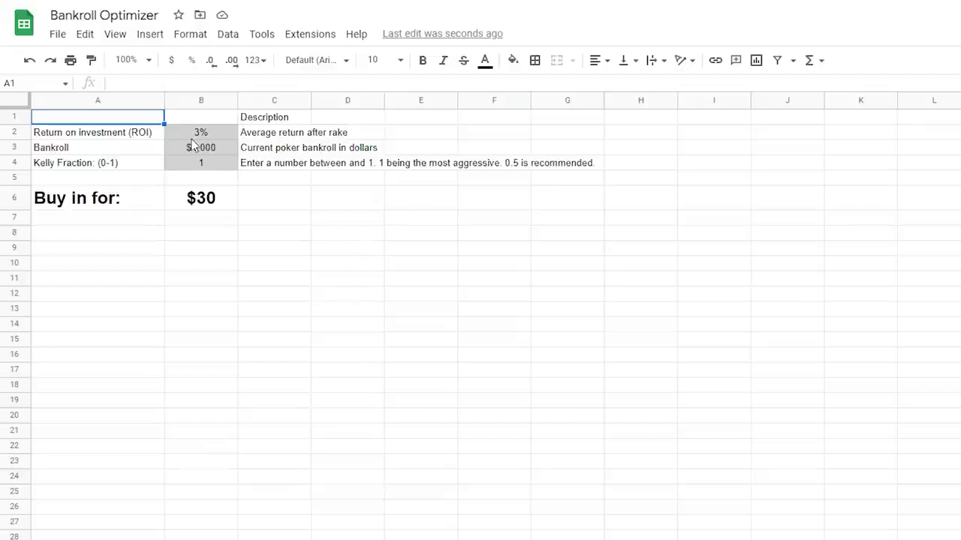
Step: On the buy-in calculator sheet, set the return on investment to 1% and the bankroll to $3,000
click(416, 279)
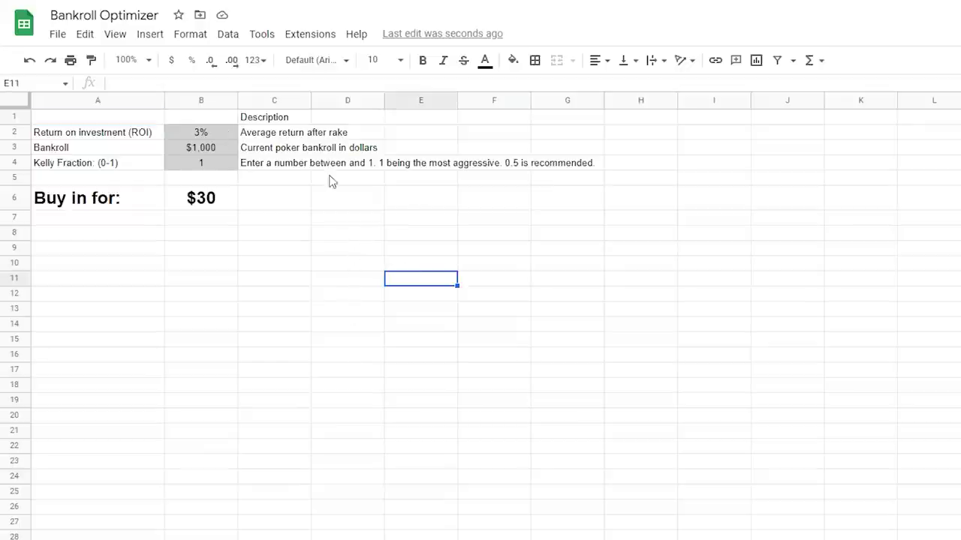
click(210, 131)
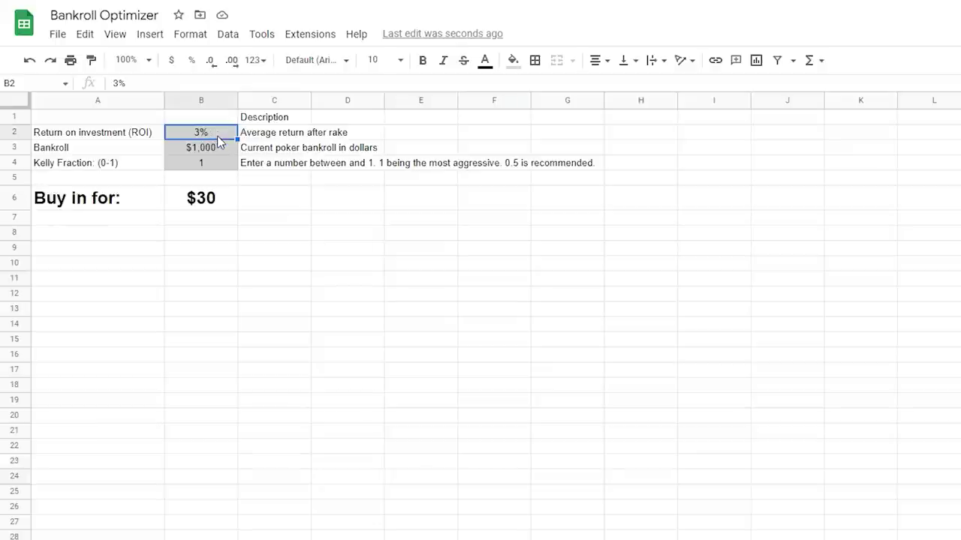
text(1)
key(Return)
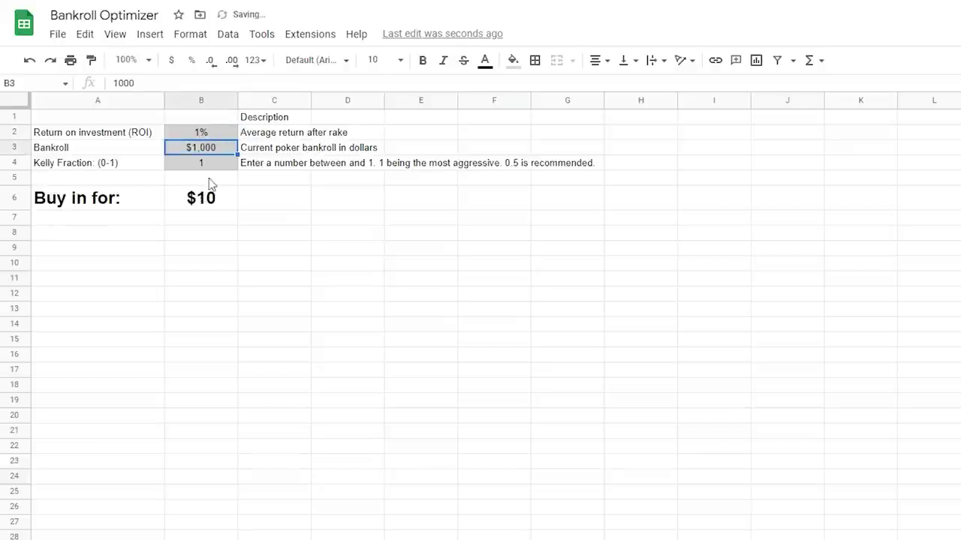
text(3000)
key(Return)
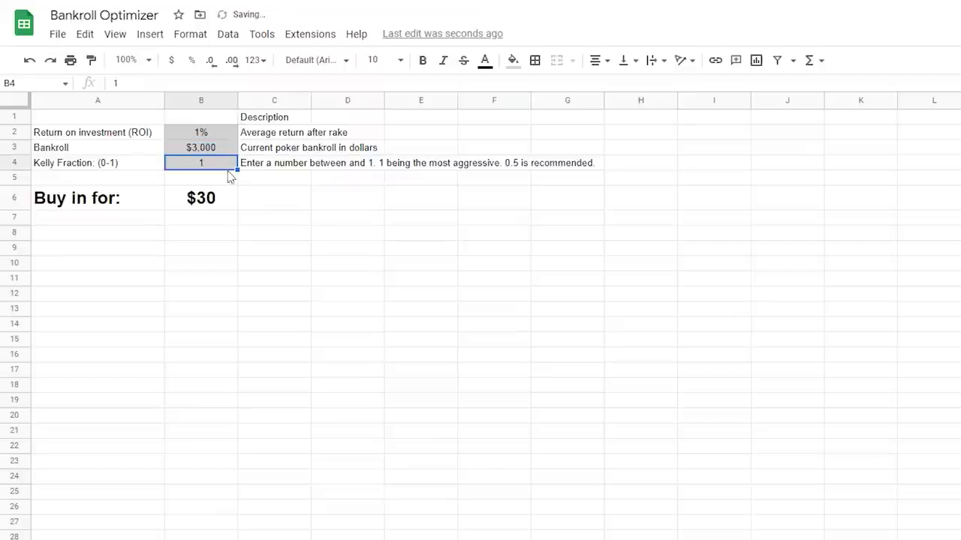
Step: Set the Kelly fraction to the recommended 0.5
text(0.5)
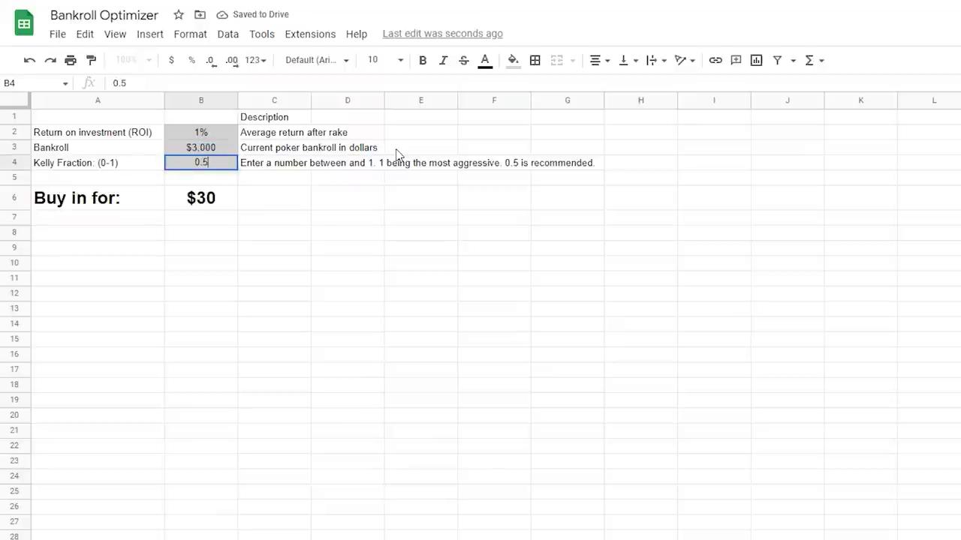
key(Return)
click(201, 163)
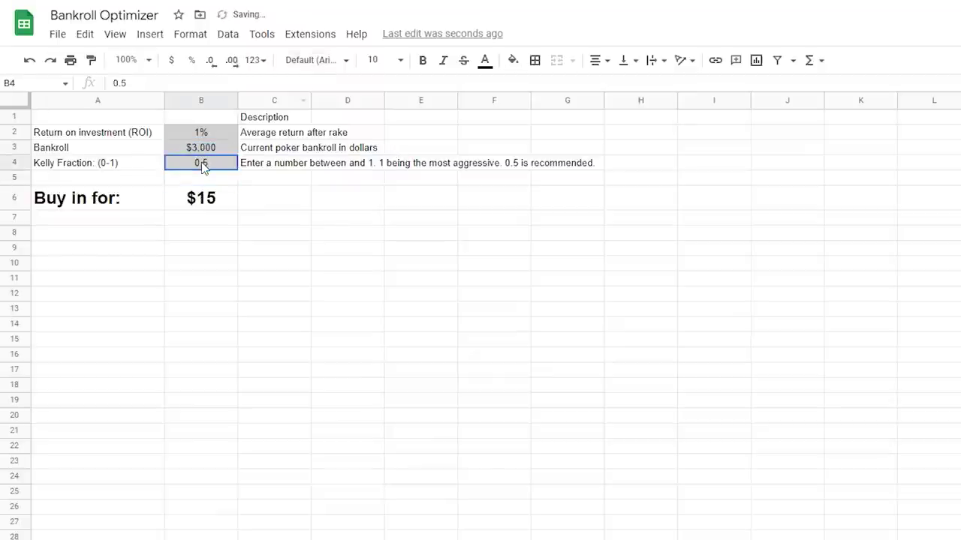
Step: Correct the Kelly fraction description so it reads "Enter a number between 0 and 1" by adding the missing 0
drag(268, 165, 352, 168)
click(352, 167)
click(269, 171)
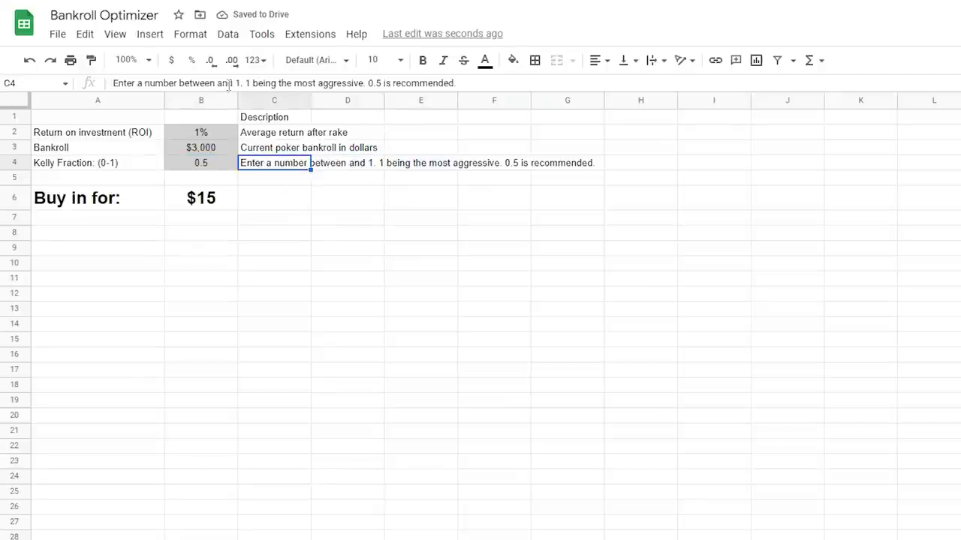
click(214, 80)
text(0)
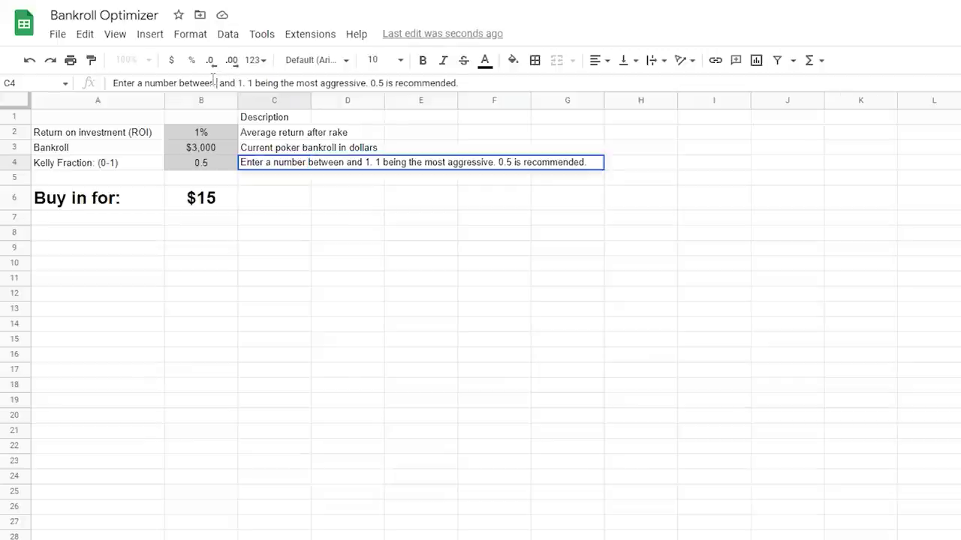
key(Return)
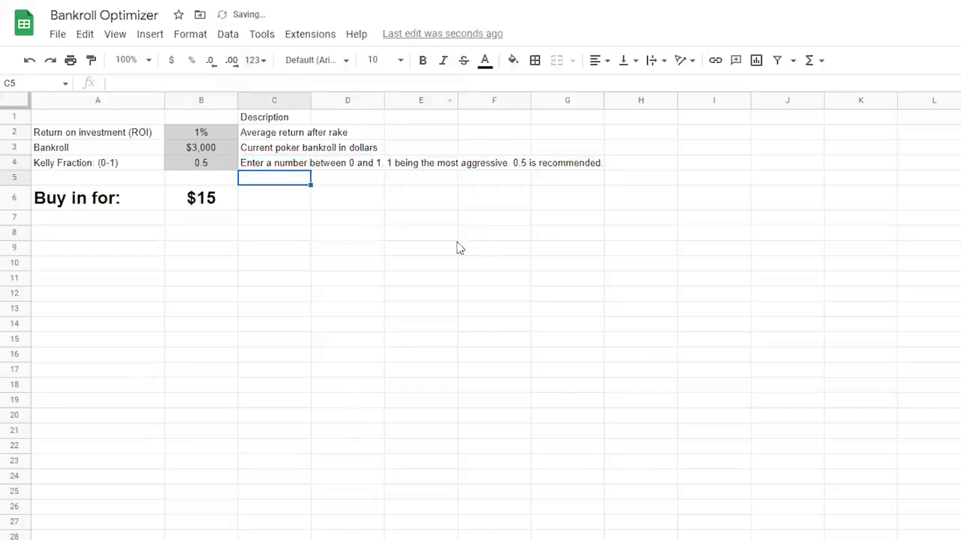
Step: Check the buy-in formula and view the sheet that refers to the HU SnG tab and links to the detailed calculation post
click(201, 193)
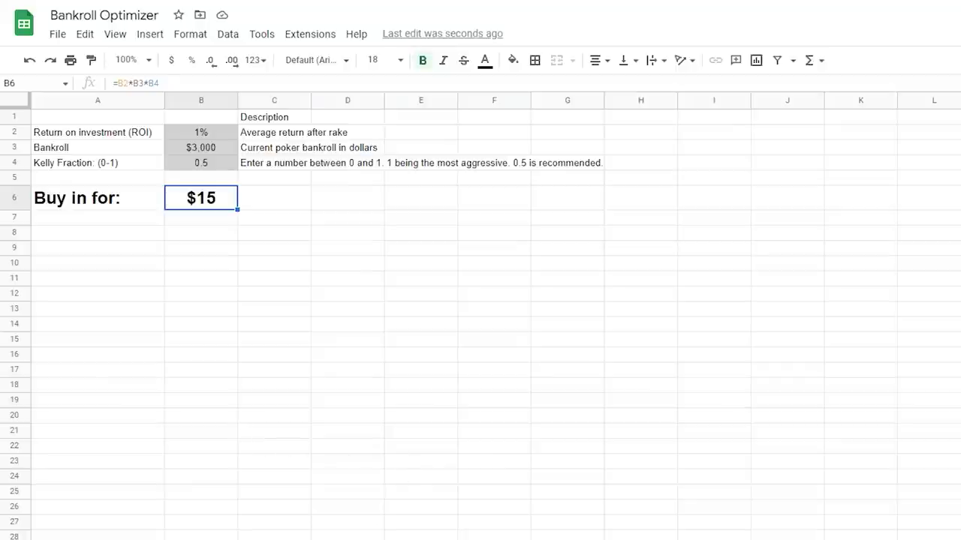
key(ctrl+shift+Page_Down)
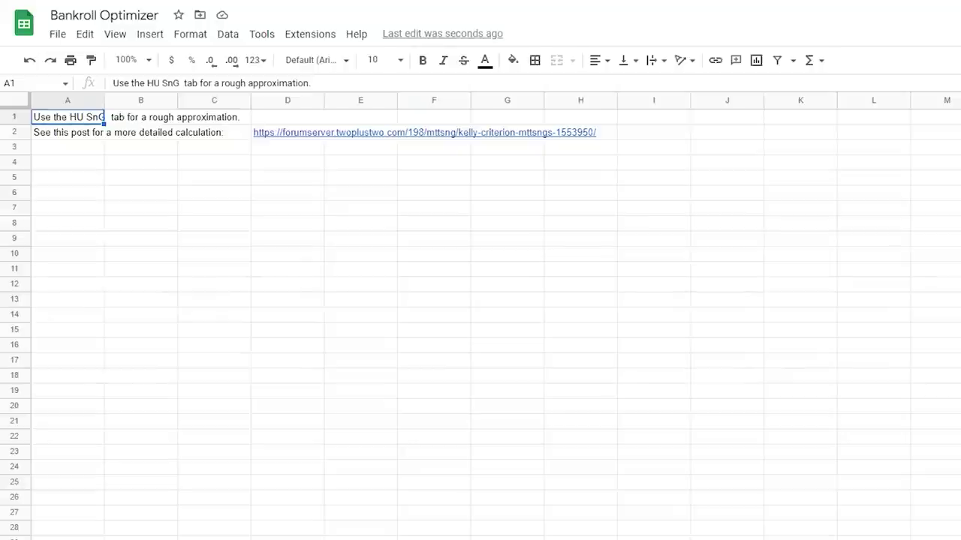
click(241, 257)
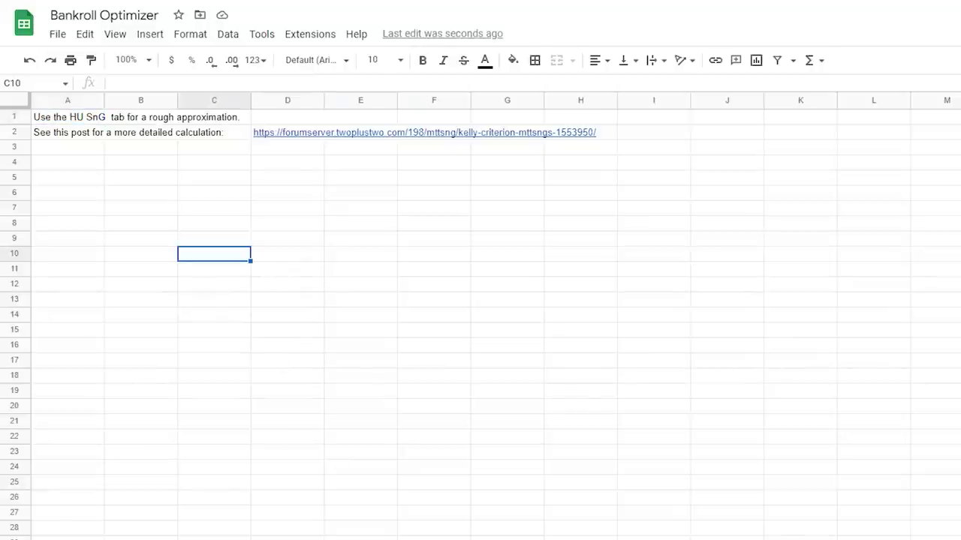
key(ctrl+shift+Page_Up)
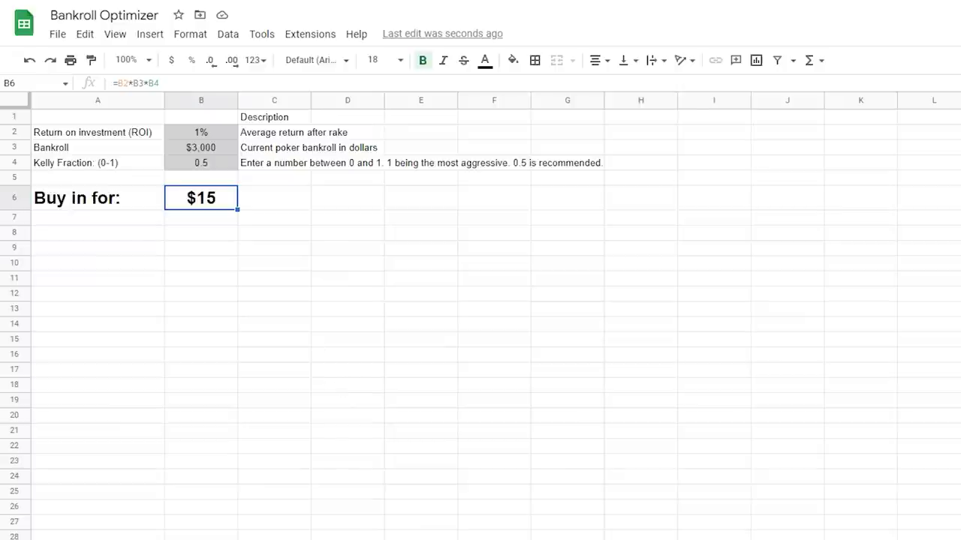
key(ctrl+Page_Down)
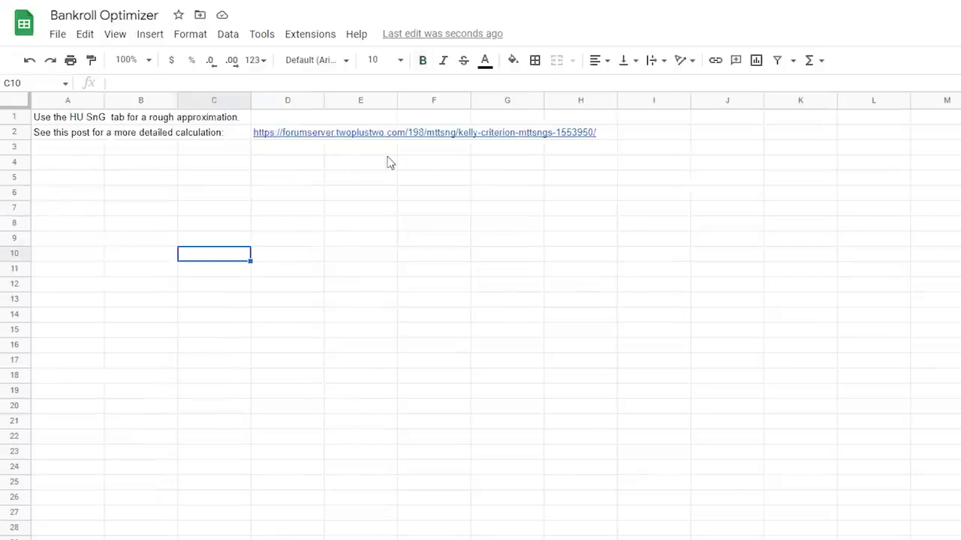